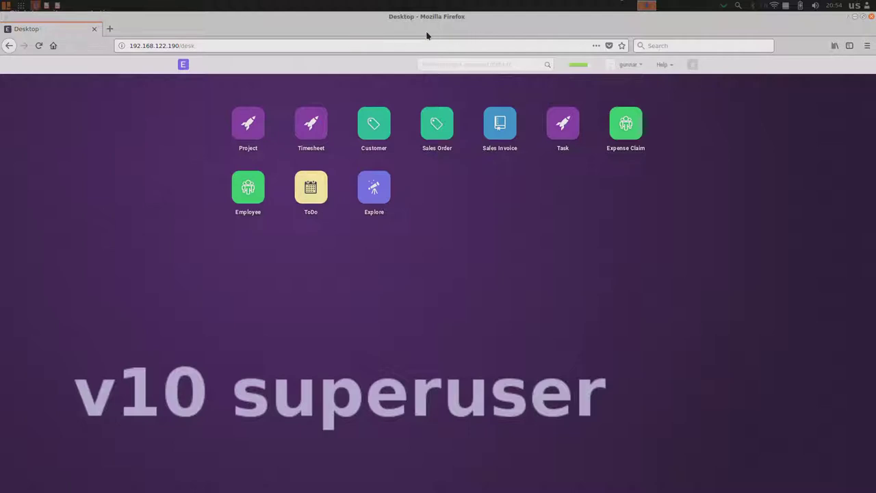
- Open the Sales Order list and start a new sales order for customer HONGKONG ldt
click(436, 64)
text(sales)
key(Down)
key(Down)
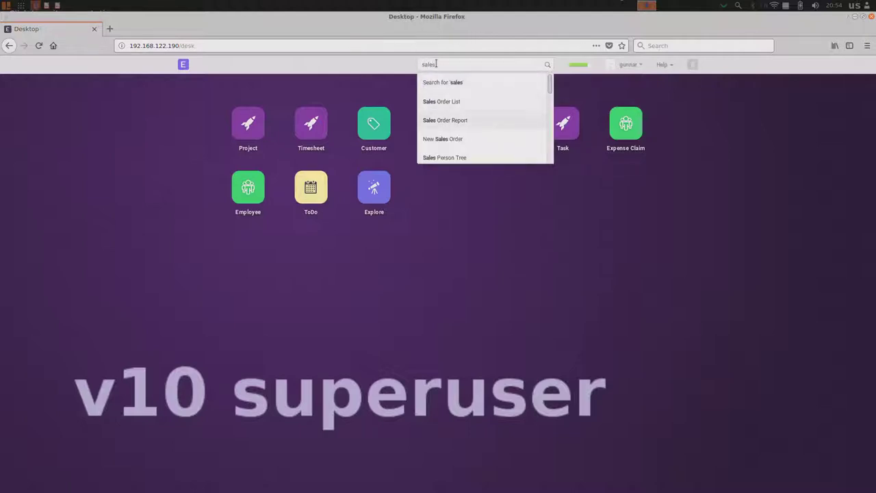
click(450, 105)
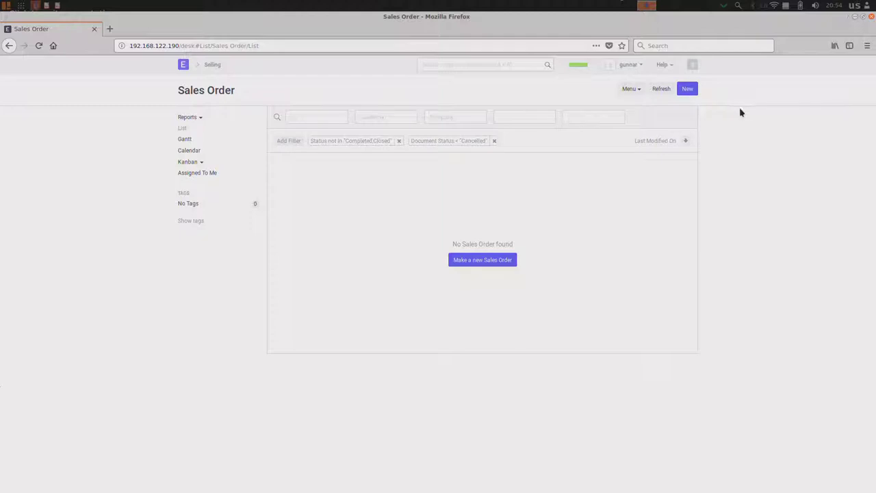
click(686, 91)
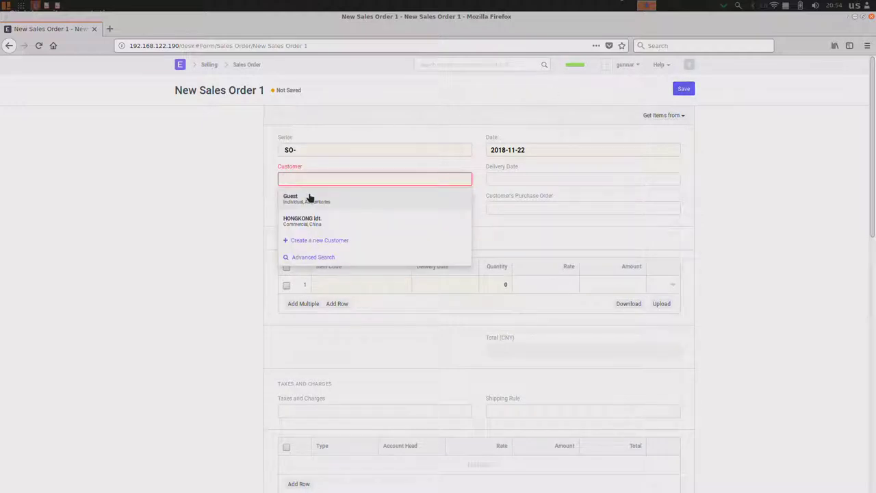
click(302, 219)
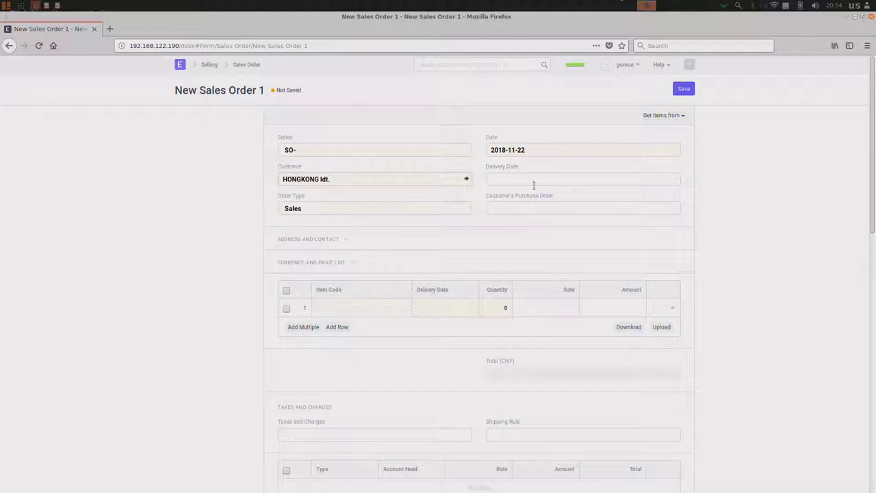
- Add item_stock to the first item row of the sales order with delivery date 2018-11-22
click(349, 307)
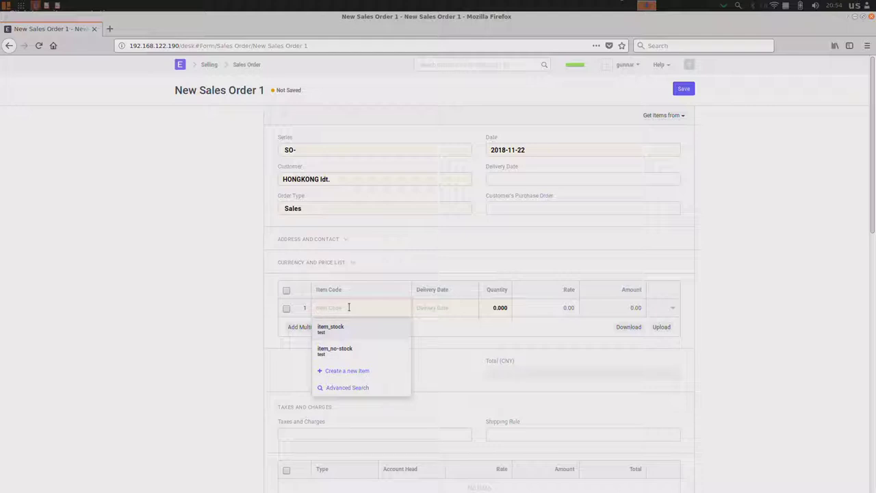
text(wa)
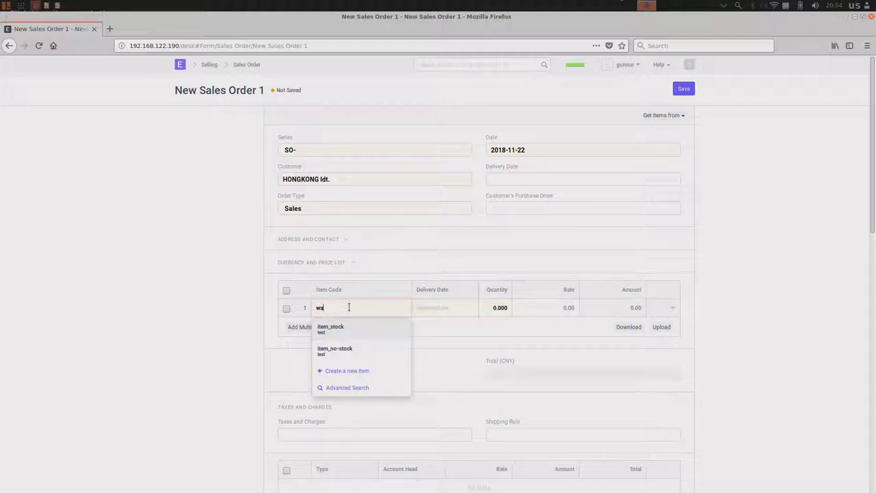
key(BackSpace)
key(BackSpace)
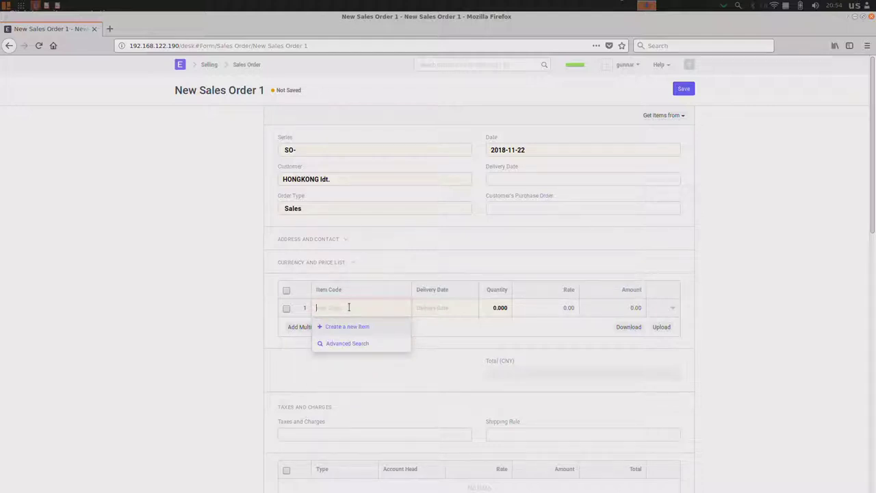
click(336, 329)
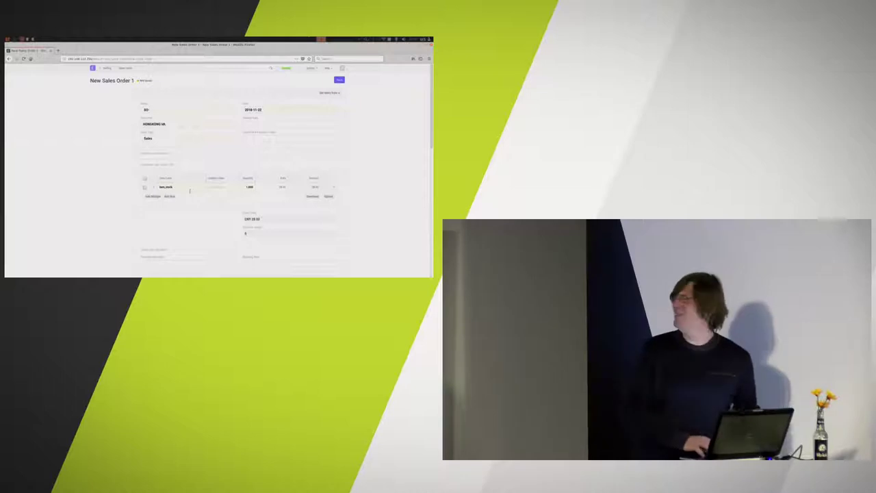
click(215, 186)
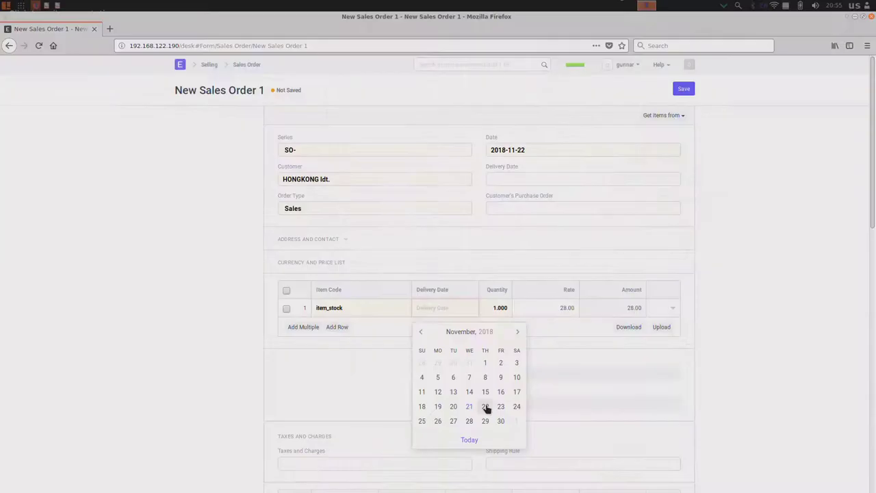
click(242, 236)
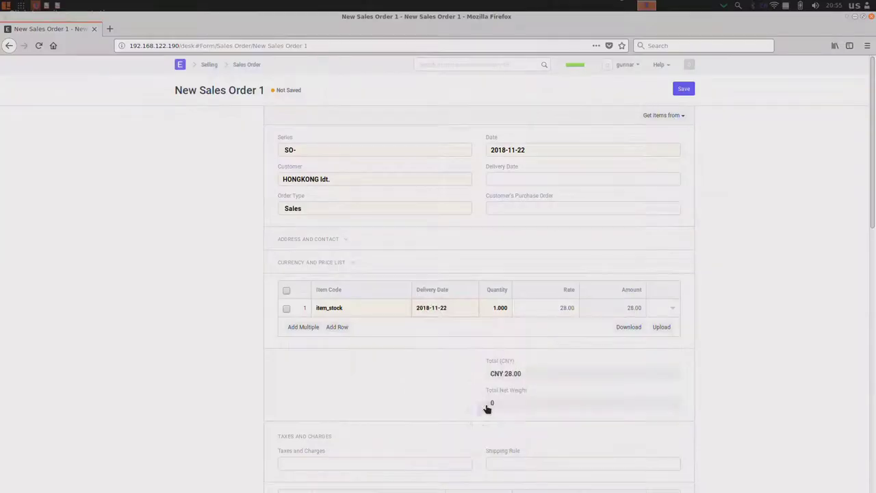
- Save the sales order and submit it permanently
click(686, 93)
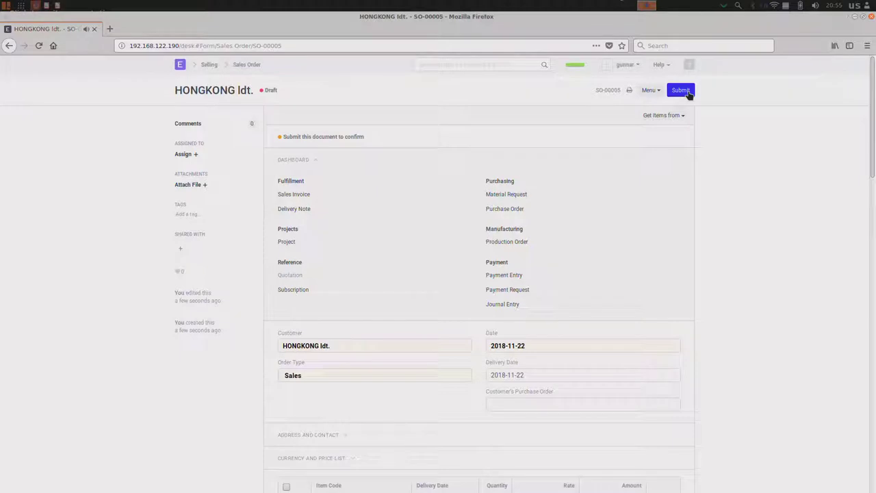
click(686, 93)
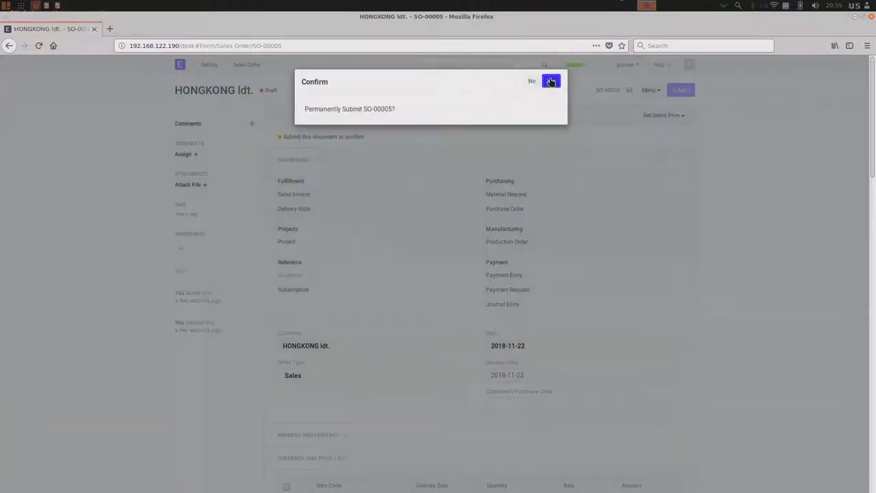
click(551, 81)
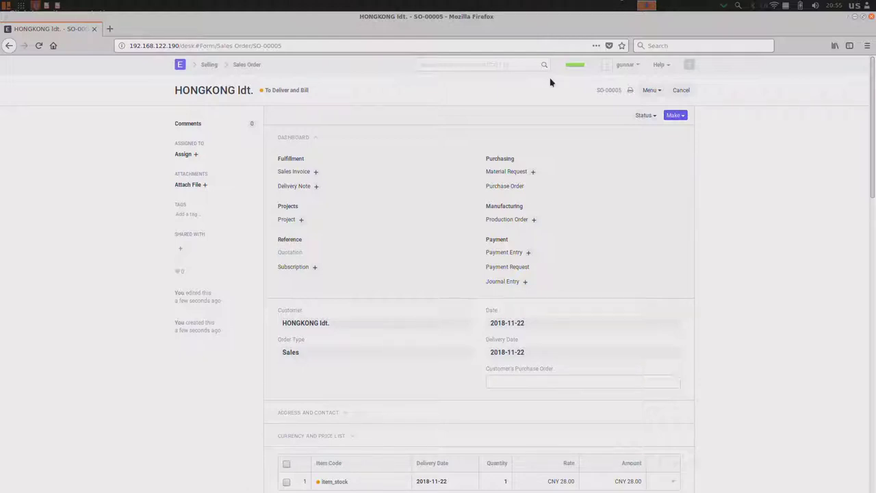
- Make an invoice from the submitted sales order
click(674, 116)
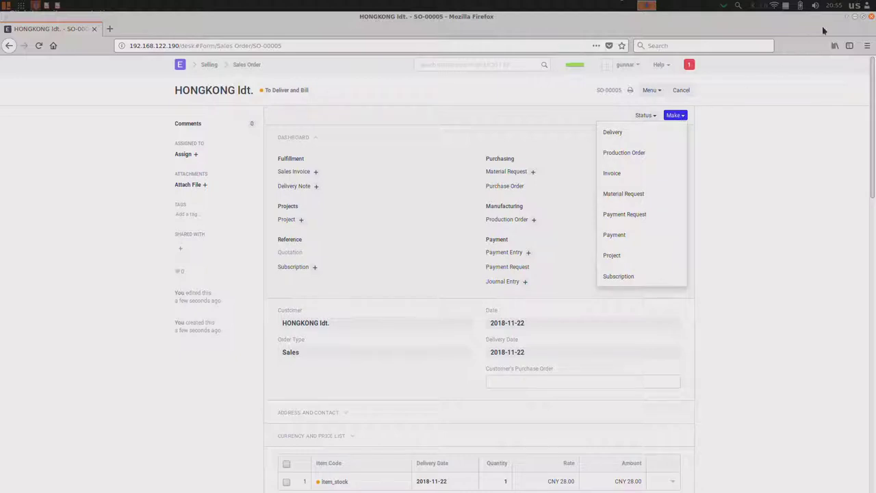
click(690, 65)
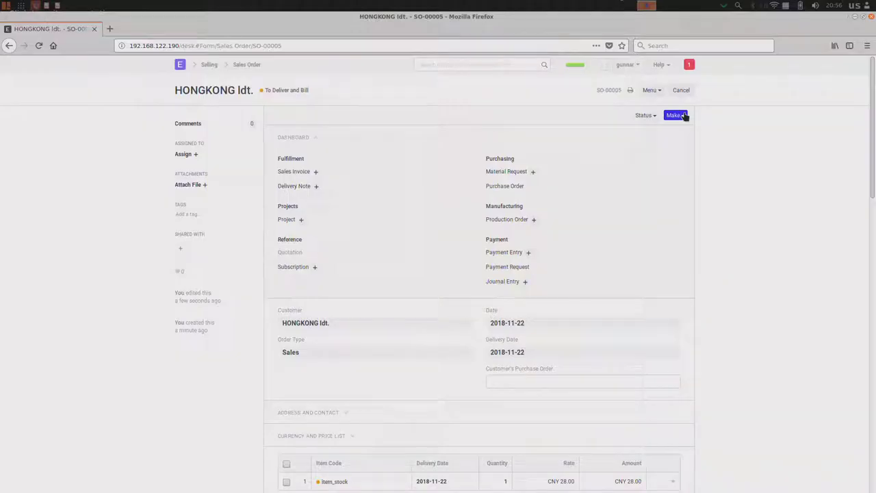
click(340, 93)
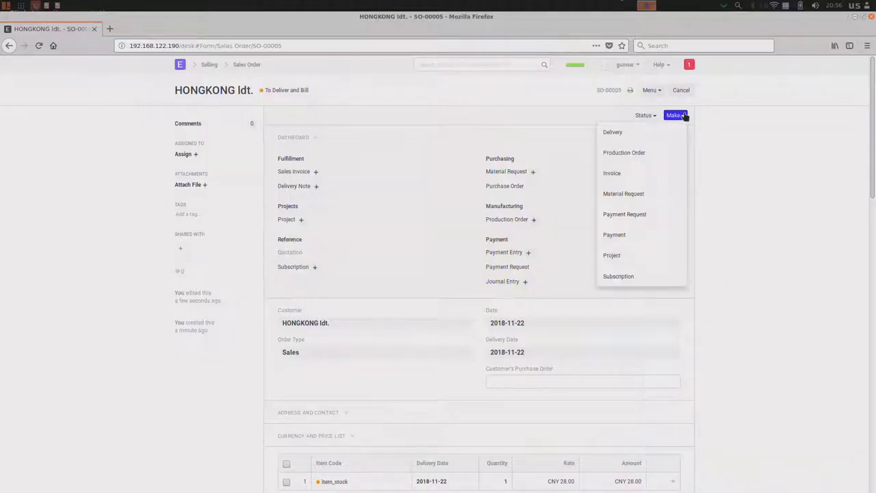
click(607, 172)
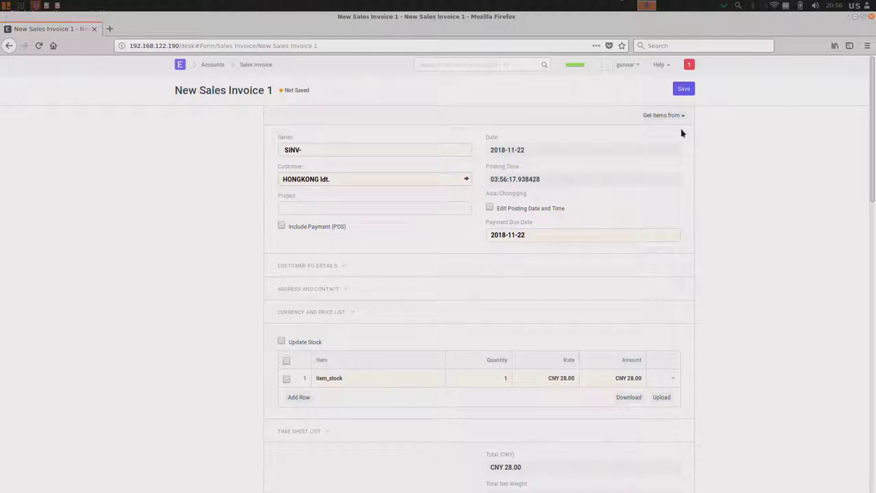
- Save and submit the sales invoice, and dismiss its e-mail form without sending
click(682, 90)
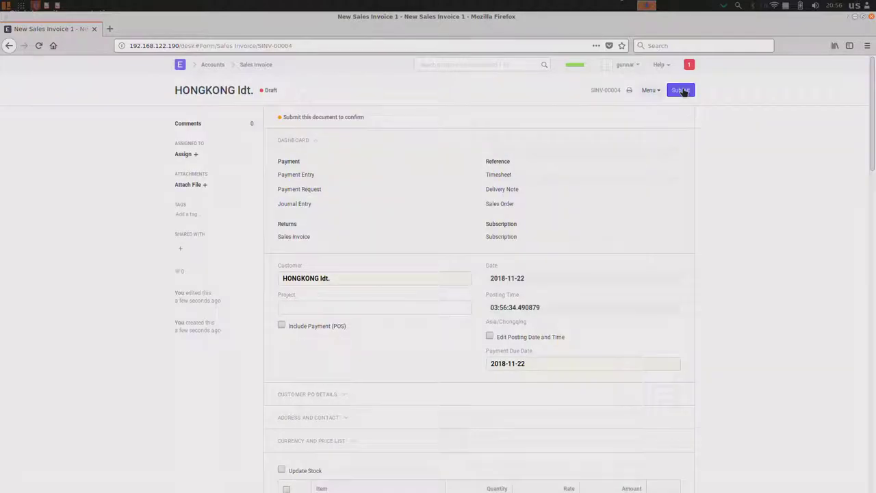
click(686, 93)
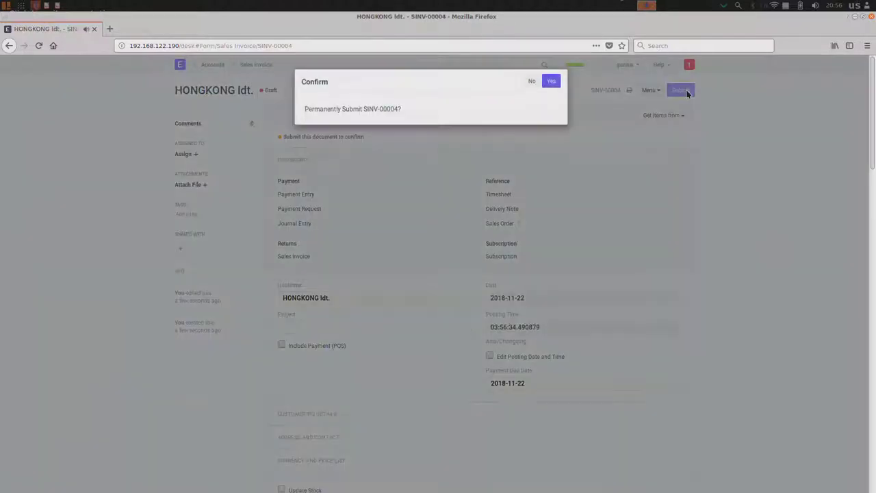
click(549, 82)
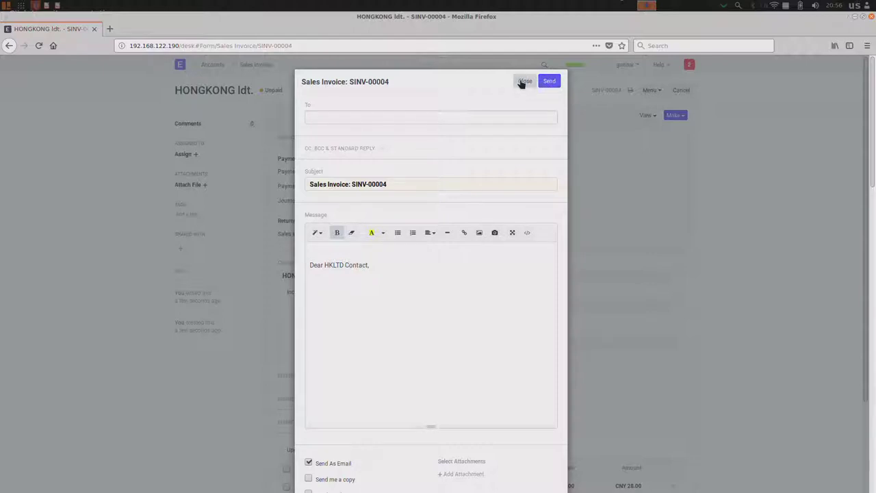
click(524, 81)
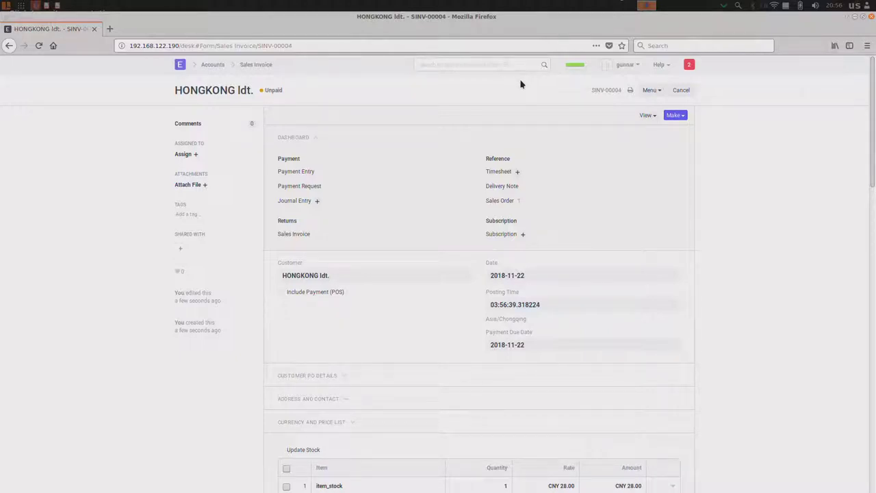
- Check the open-document notifications and make a payment from the submitted sales invoice
click(689, 64)
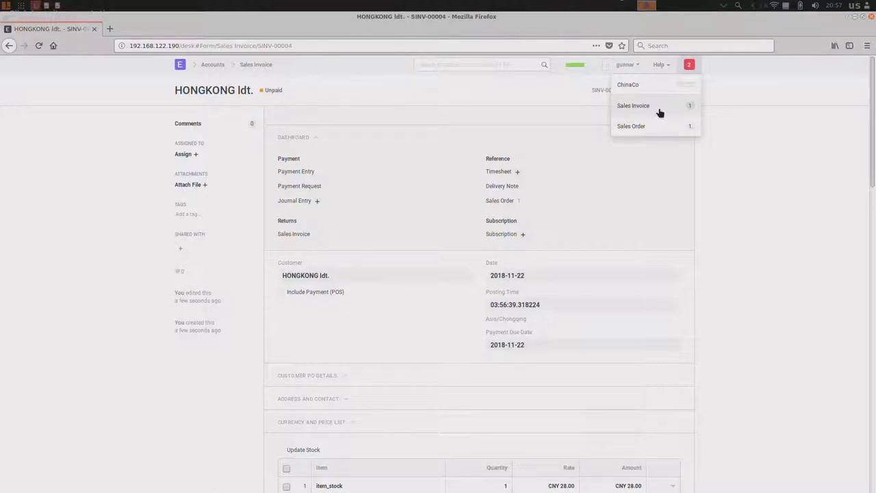
click(723, 162)
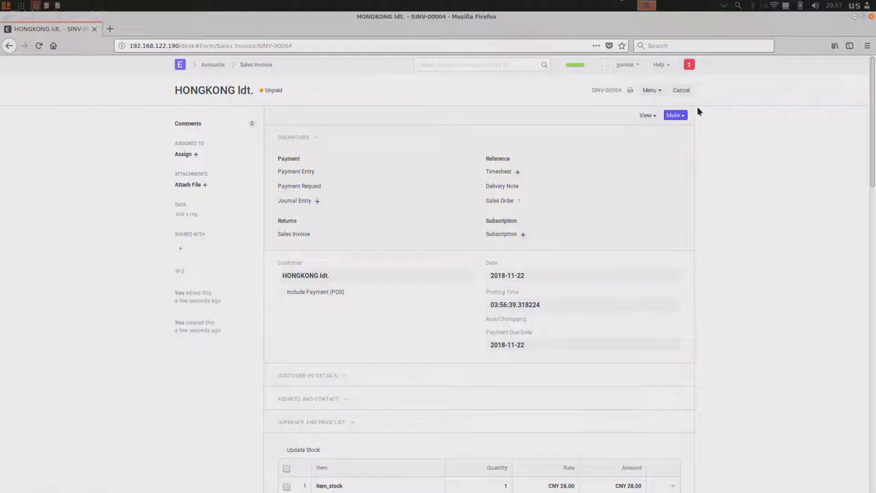
click(679, 118)
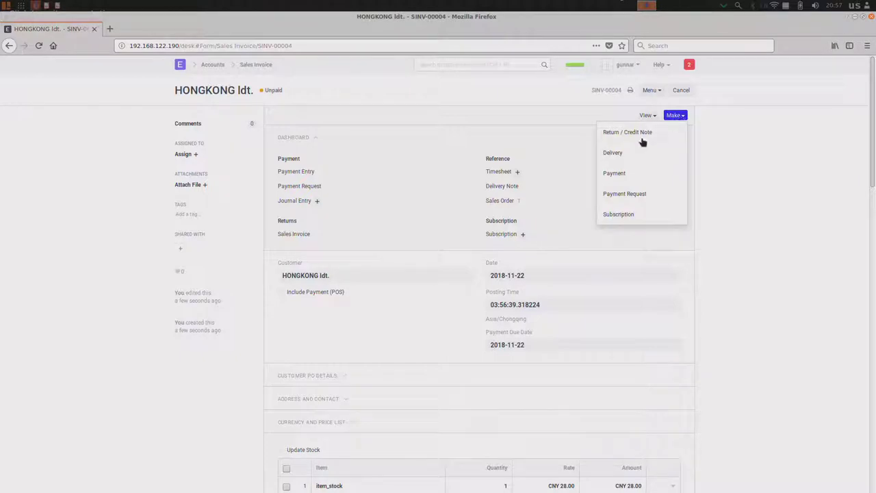
click(621, 178)
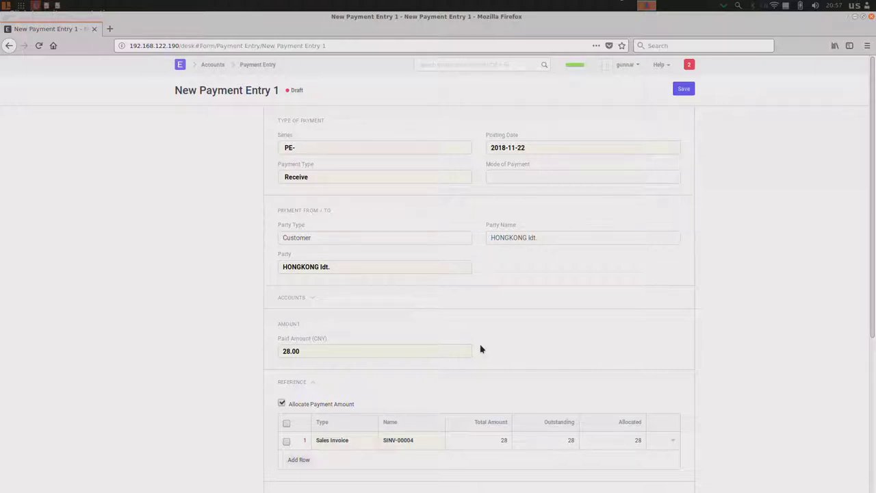
- Try to save the new payment entry without a cheque reference number and date
click(683, 89)
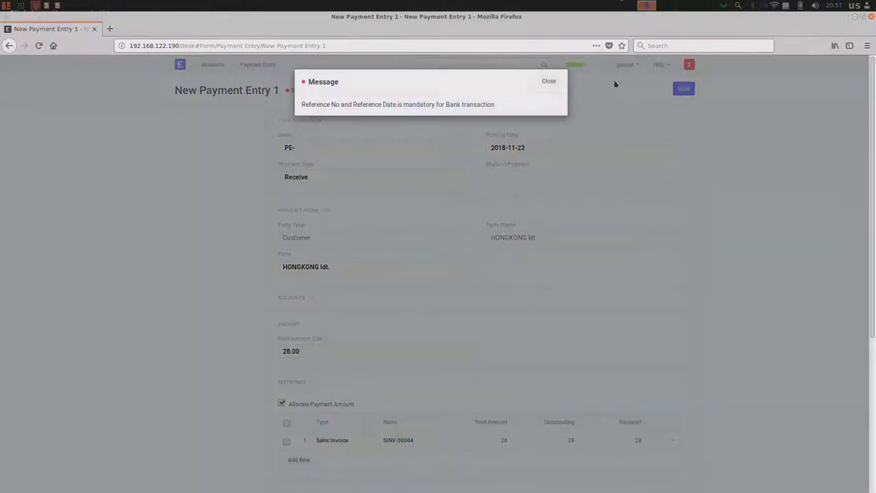
click(554, 83)
click(557, 81)
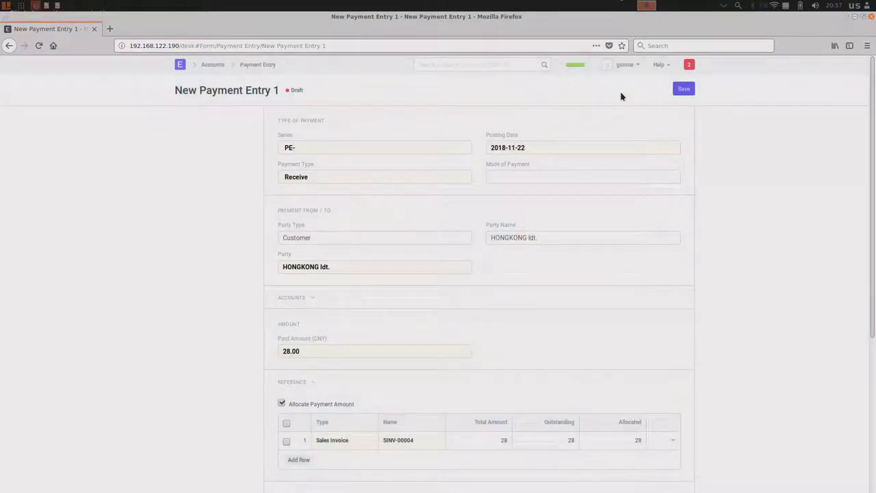
- Fill in cheque/reference number 1232 and a reference date, and save and submit the payment entry
scroll(620, 97, down, 3)
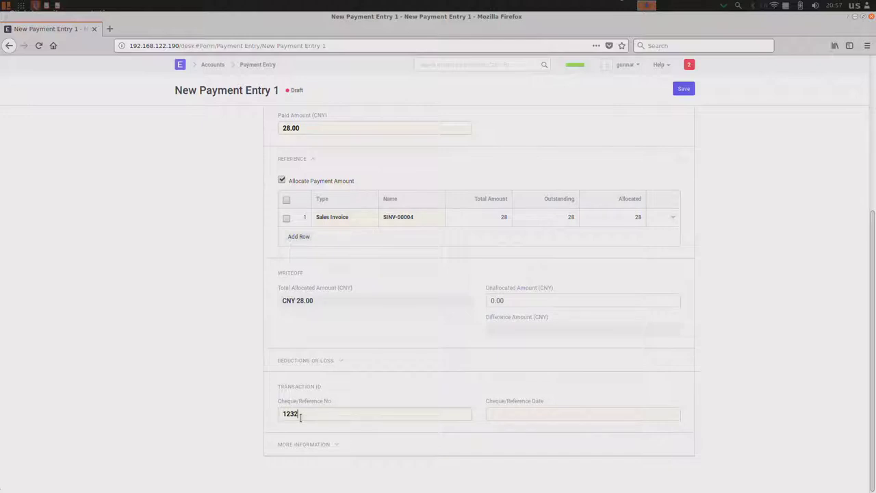
click(508, 413)
click(546, 393)
click(683, 89)
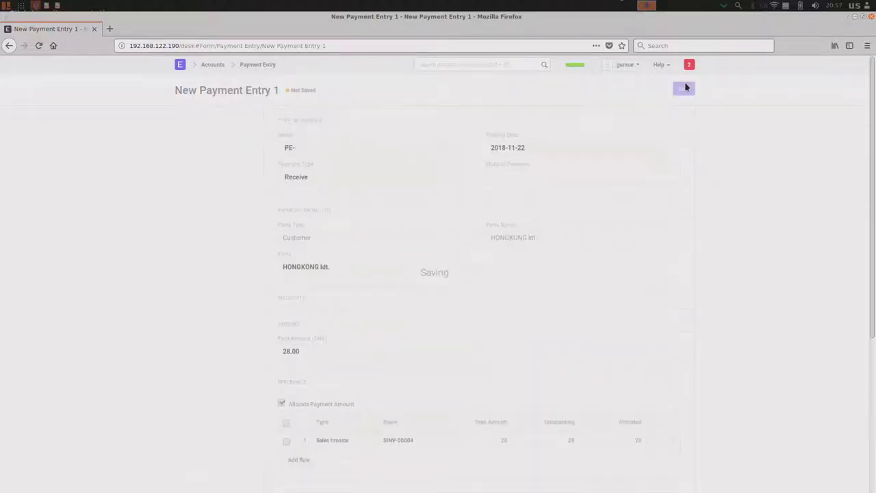
click(685, 89)
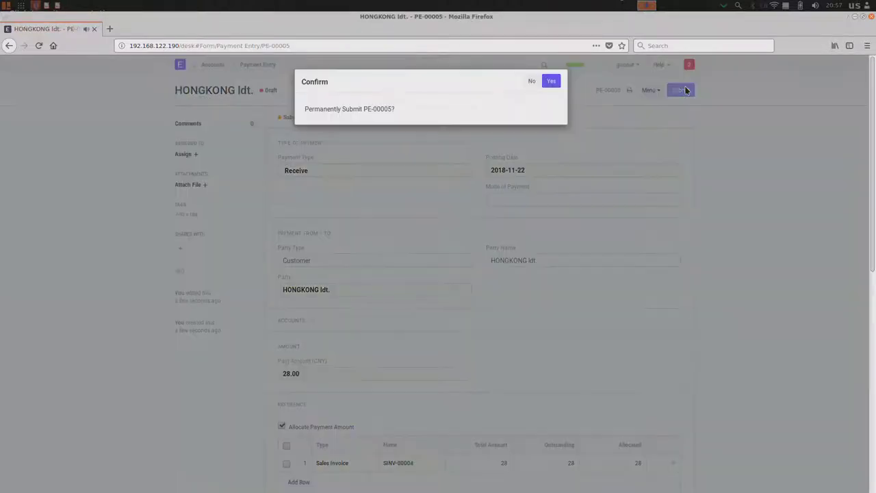
click(550, 81)
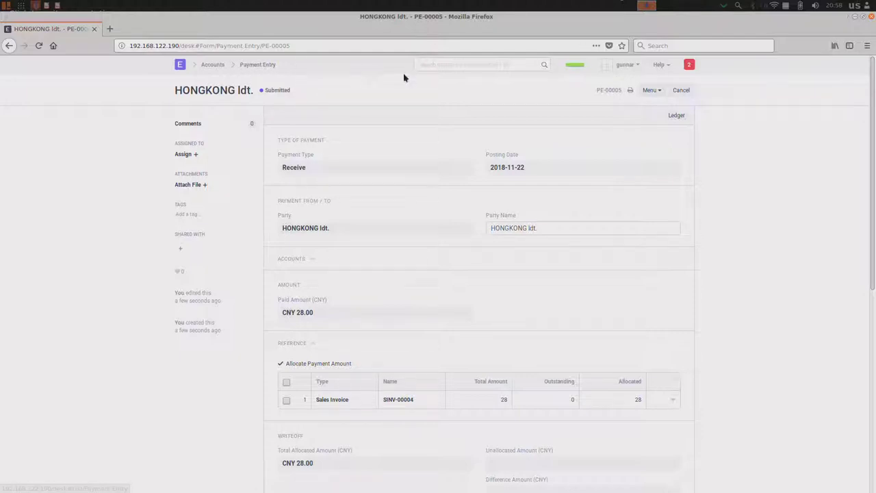
- Search for sales order and open the Sales Order list
click(430, 63)
text(sales order)
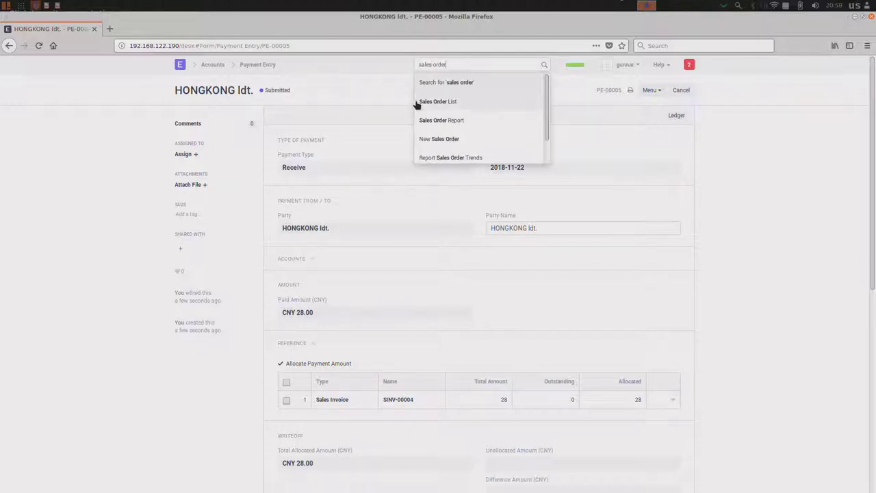
click(459, 101)
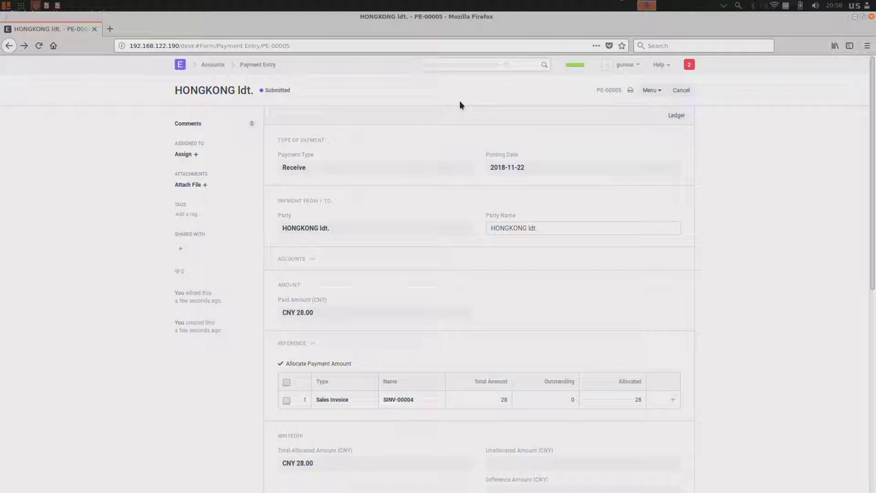
click(471, 64)
text(sles)
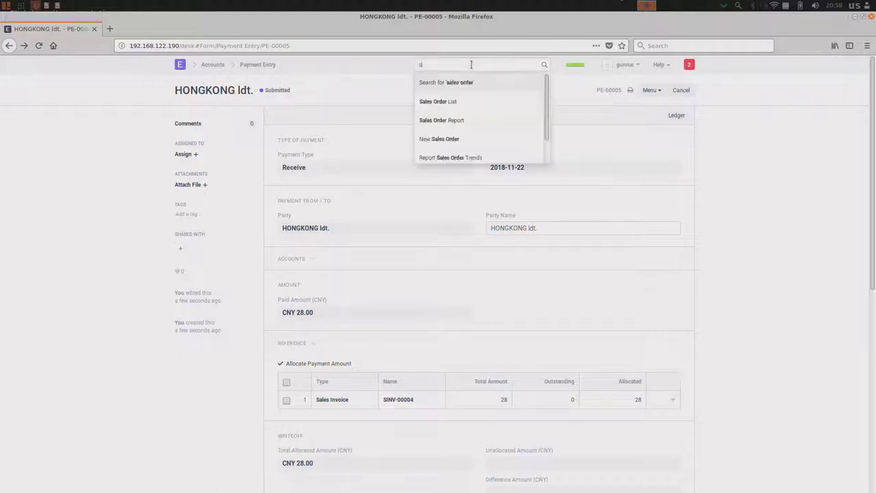
click(446, 103)
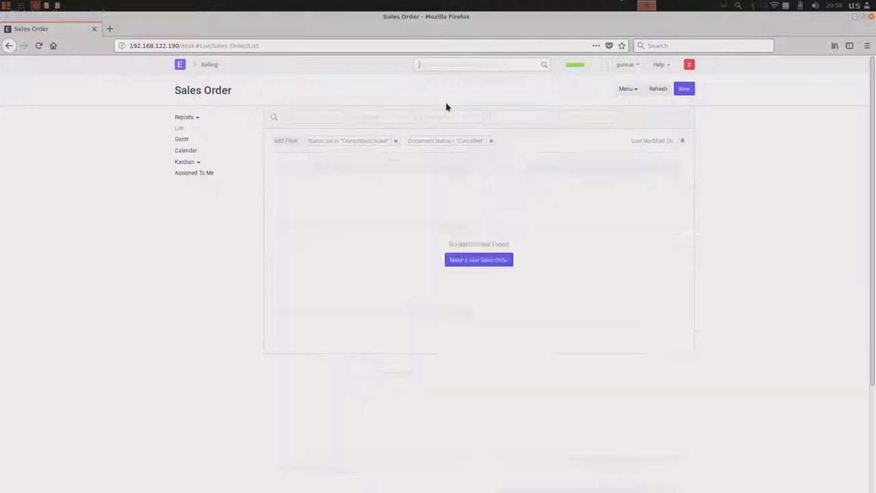
- Make a delivery note from the HONGKONG ldt. sales order and save it
click(354, 180)
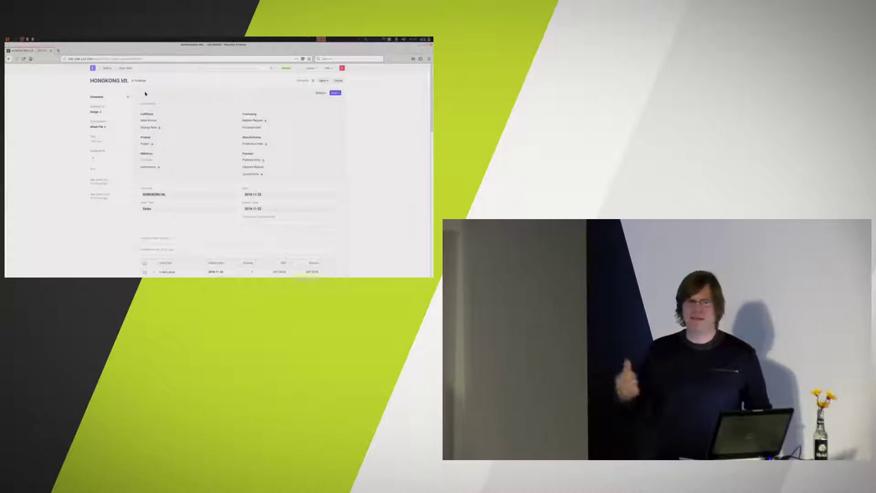
click(335, 93)
click(625, 132)
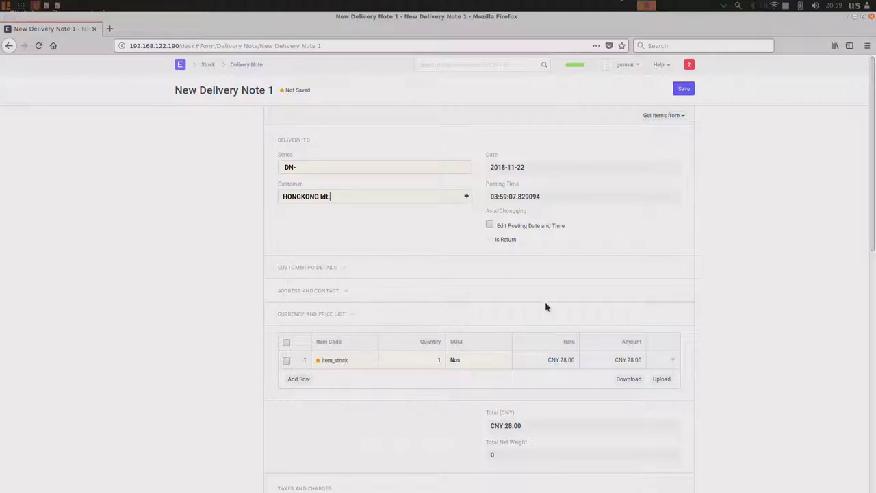
click(687, 87)
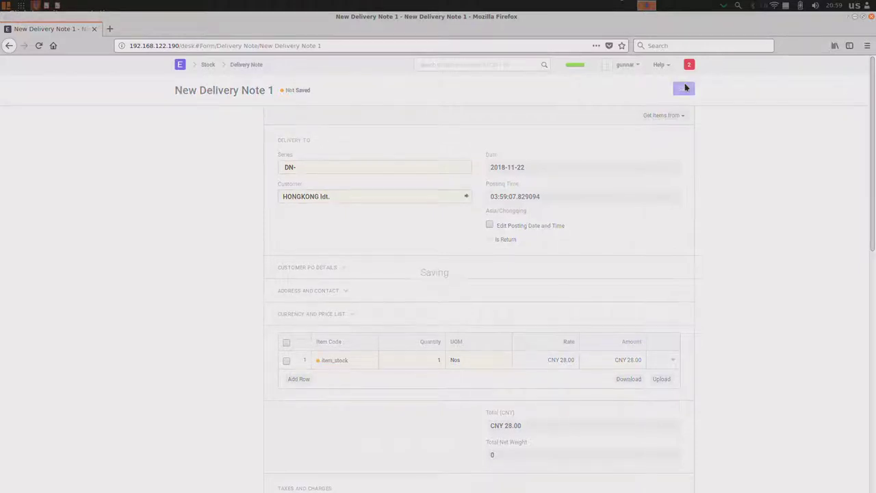
- Try to submit the delivery note for item_stock and dismiss the resulting dialog
click(681, 91)
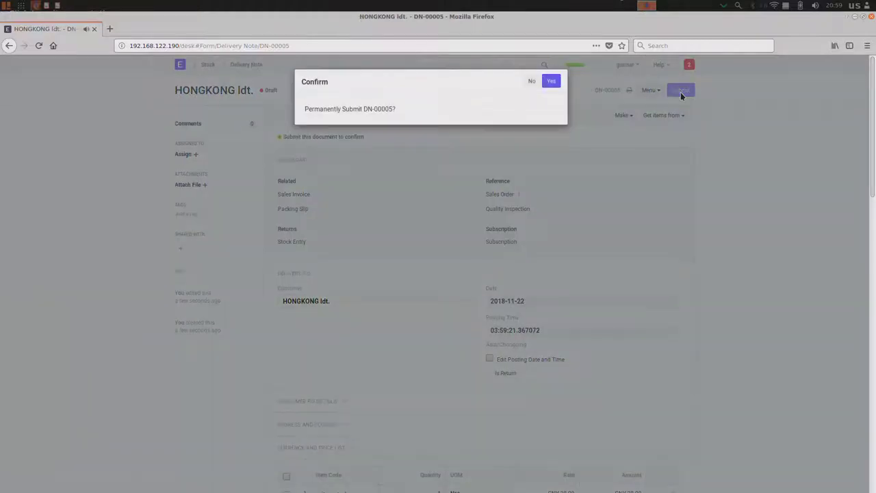
click(551, 81)
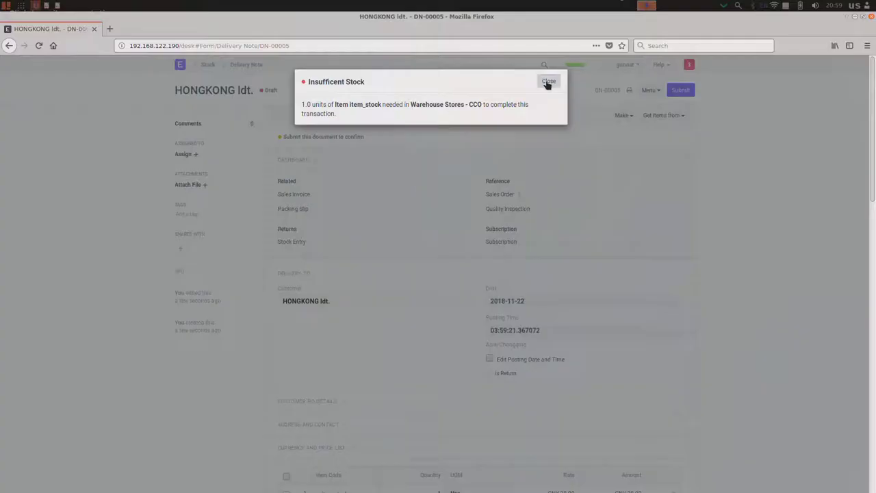
click(549, 81)
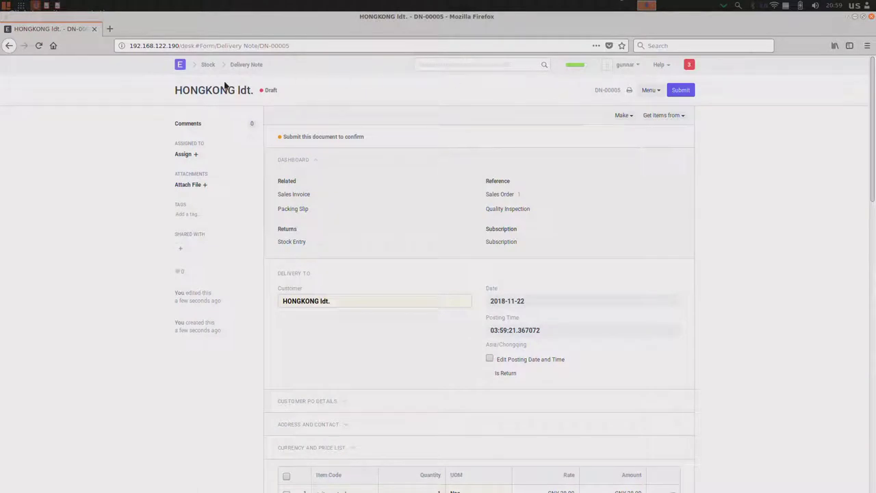
- Return to the Sales Order list and start a new sales order for customer HONGKONG ldt
click(181, 66)
click(436, 117)
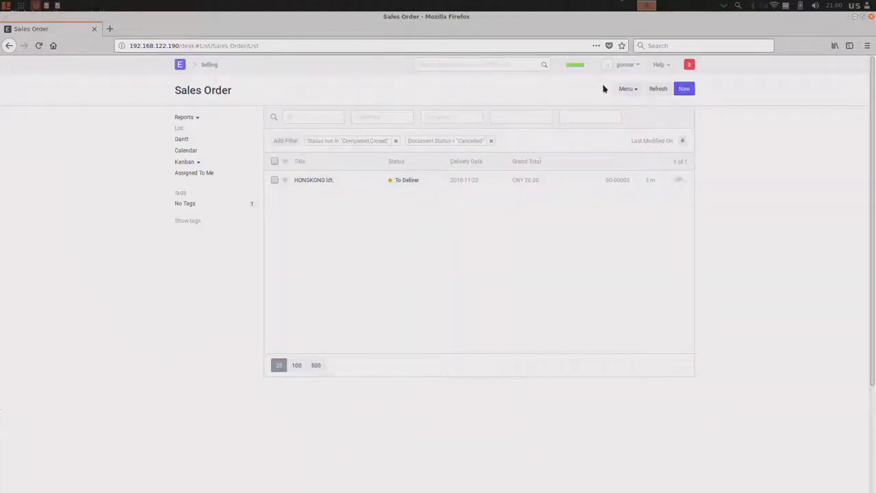
click(684, 88)
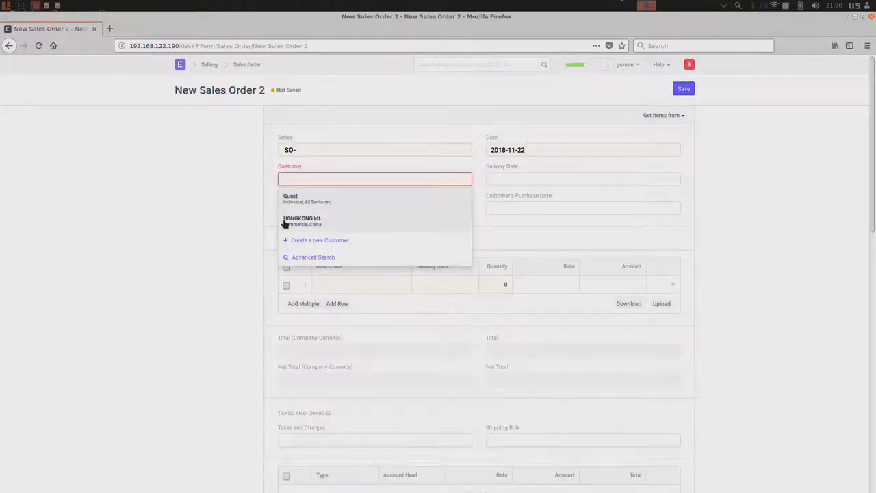
click(285, 223)
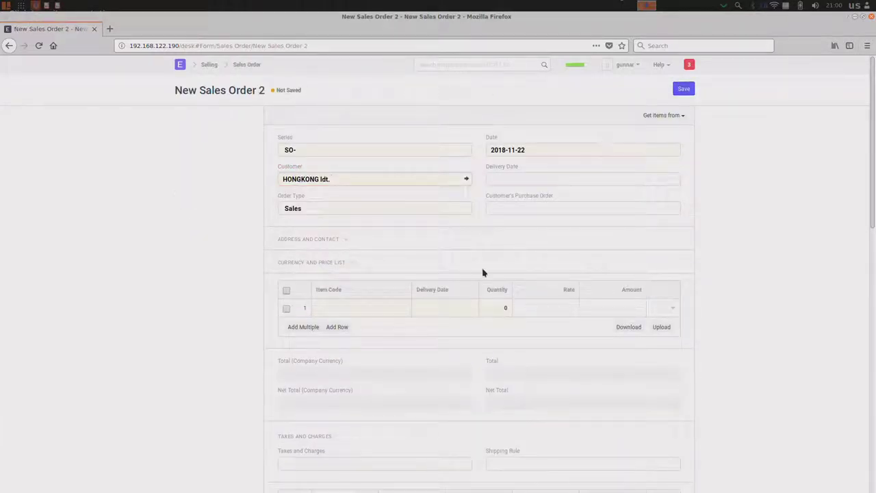
- Add item_no-stock to the sales order's item table with delivery date 2018-11-22
click(362, 307)
text(no)
click(330, 333)
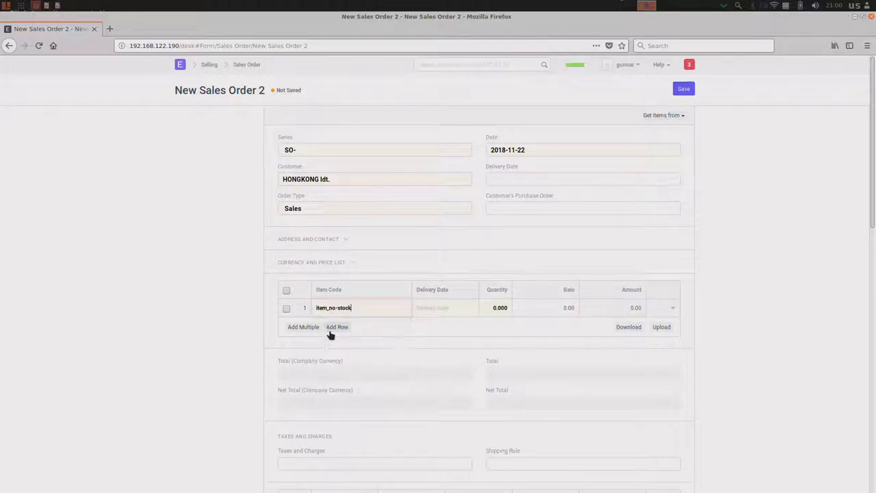
click(441, 307)
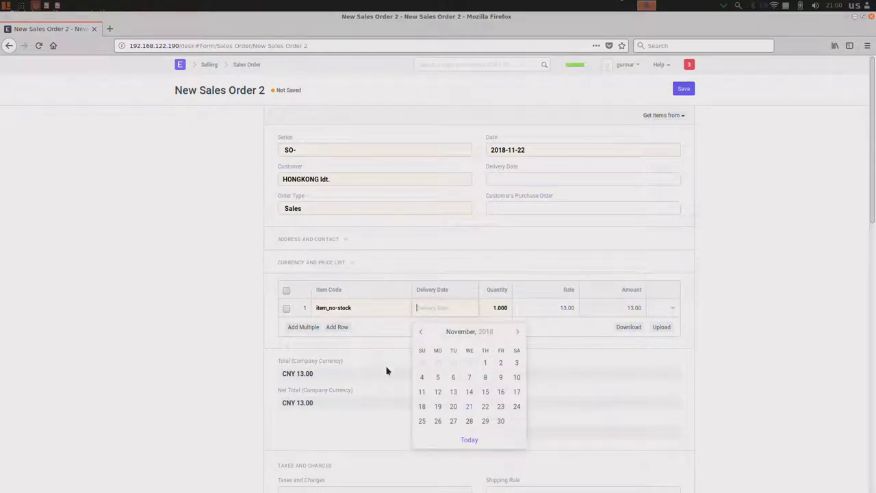
click(485, 408)
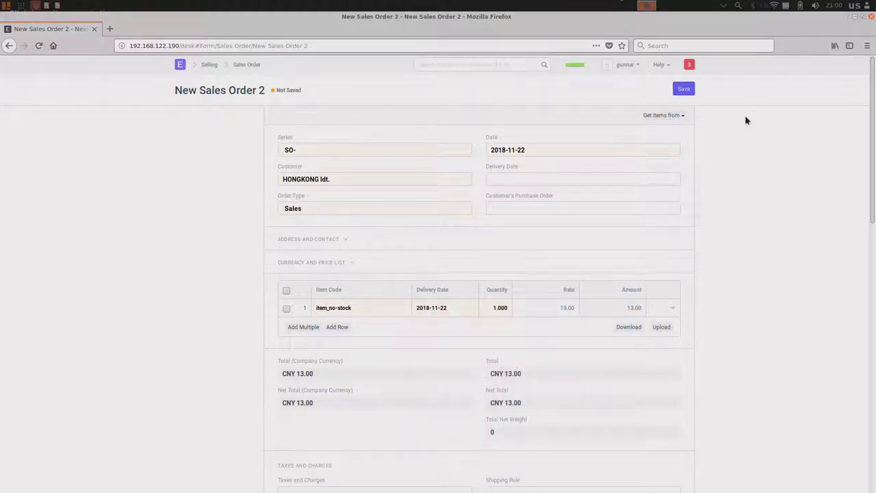
- Save the new sales order for item_no-stock and submit it
click(684, 91)
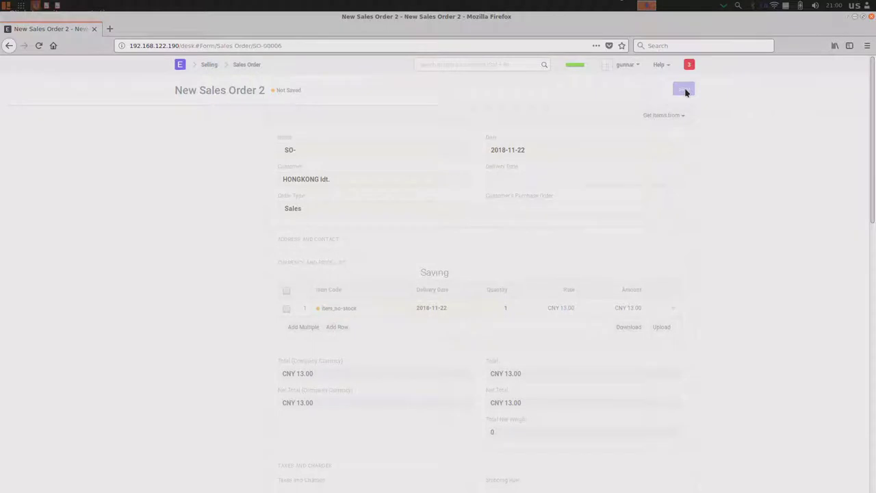
click(682, 91)
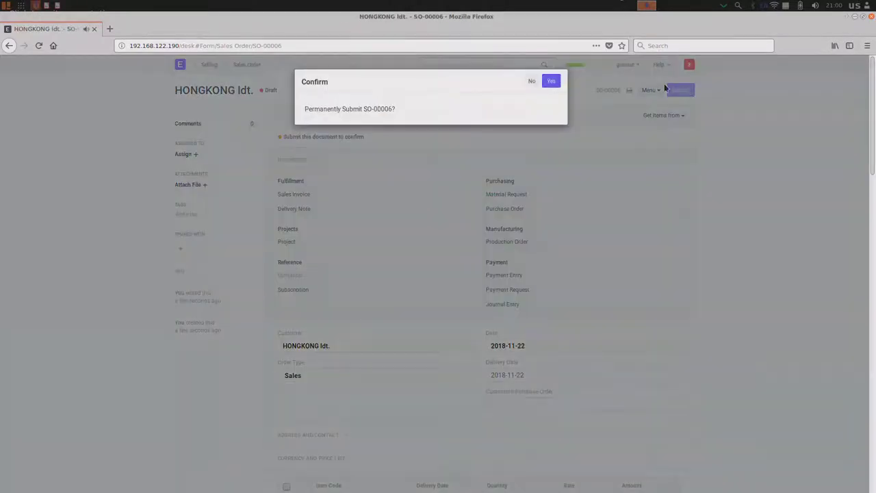
click(550, 82)
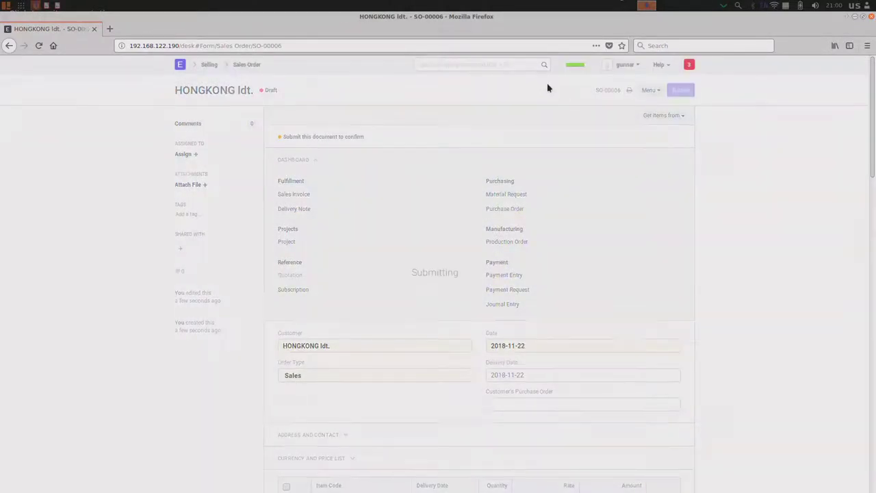
- Make a sales invoice from the submitted order, save and submit it, and close the e-mail dialog without sending
click(677, 115)
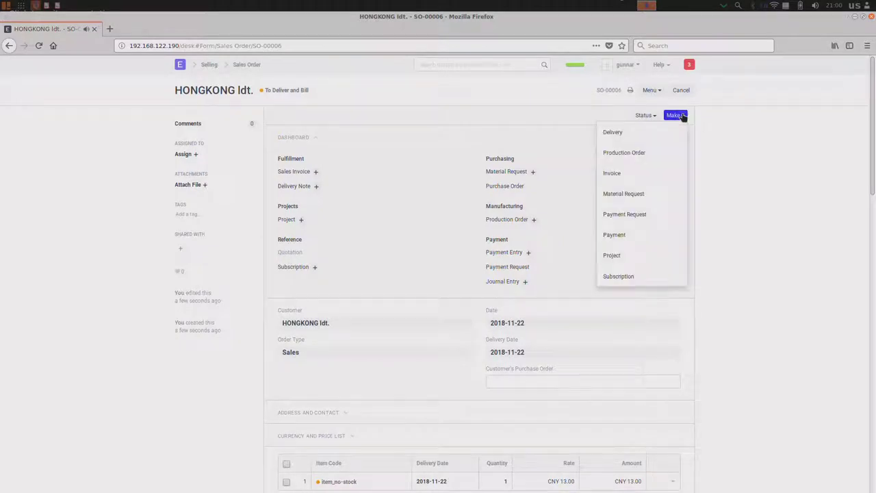
click(611, 175)
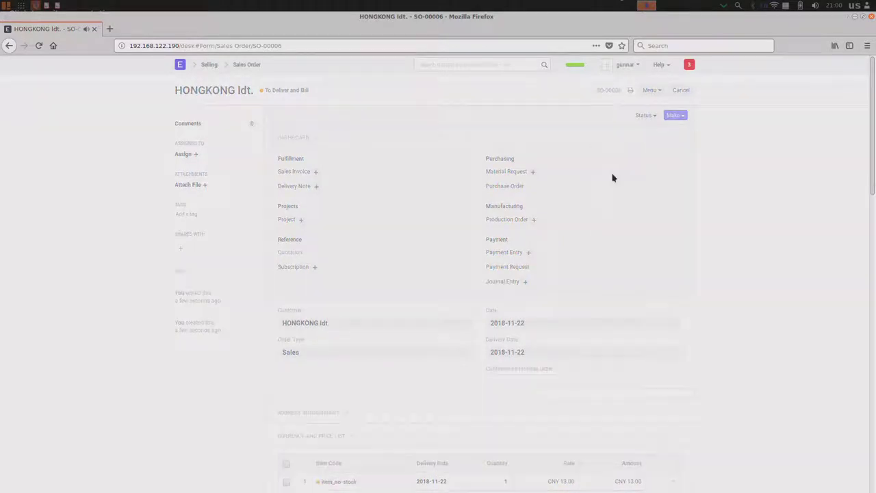
click(690, 89)
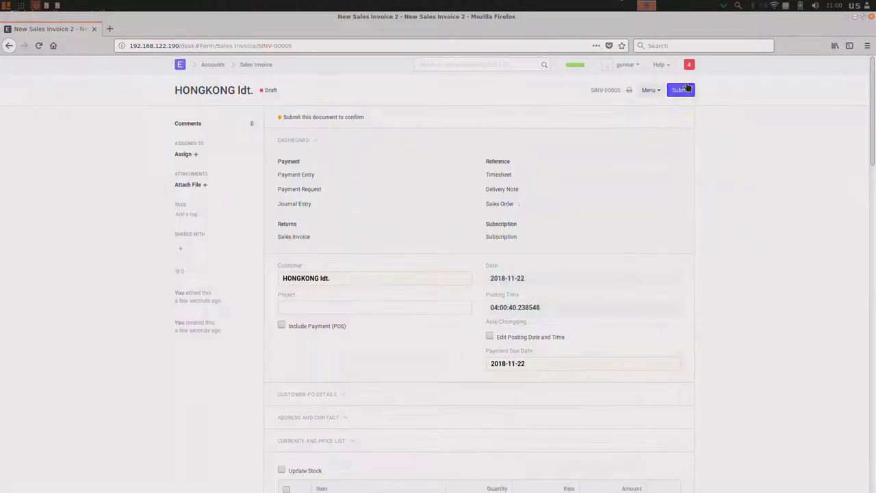
click(681, 91)
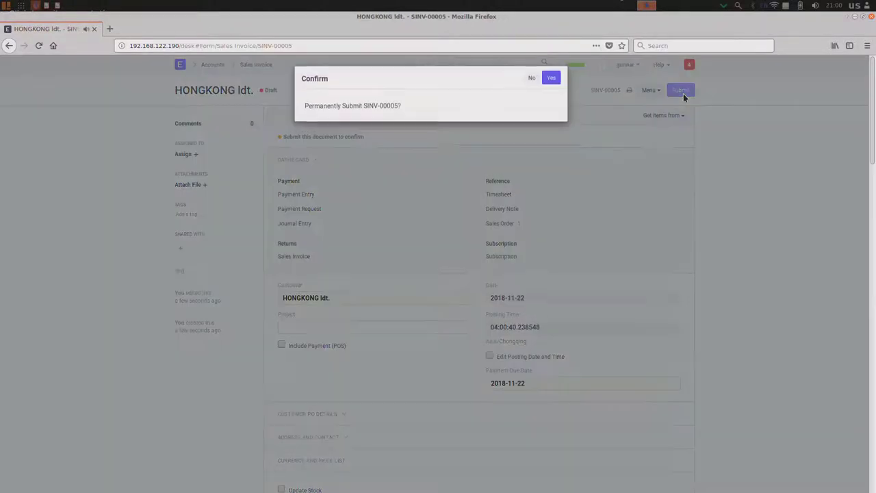
click(549, 82)
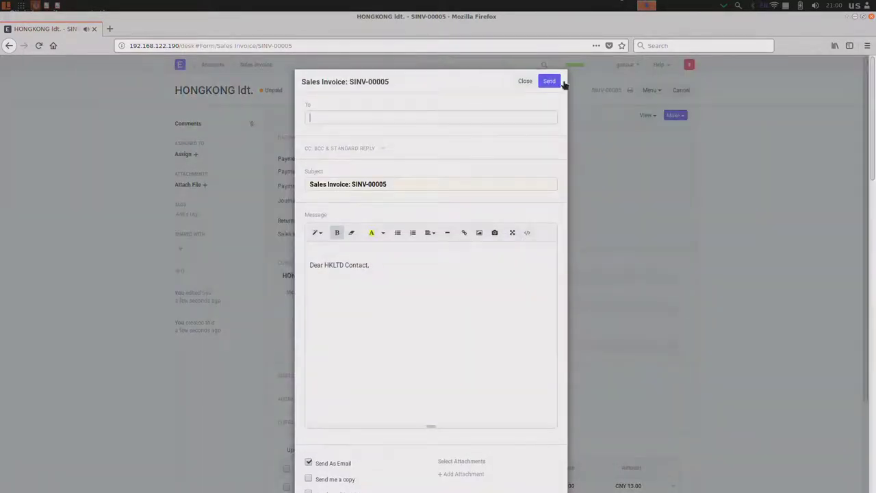
click(525, 81)
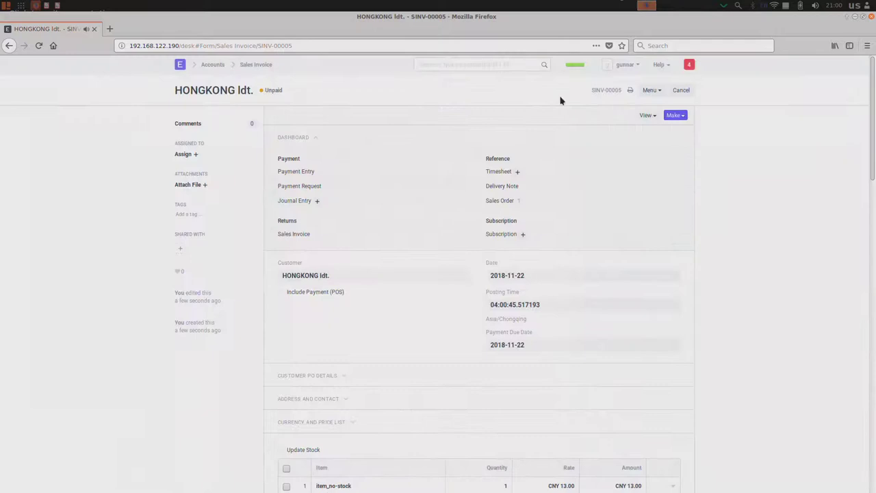
- Make a delivery note from the submitted sales invoice, then save and submit it
click(683, 119)
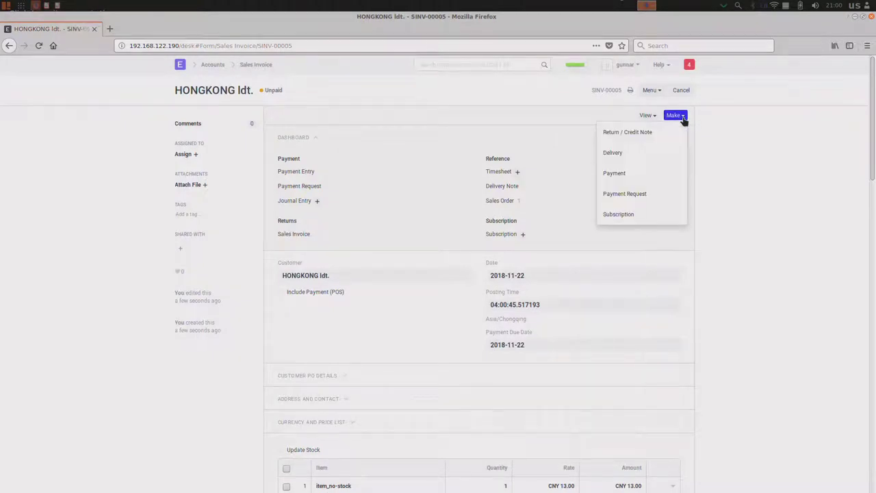
click(611, 153)
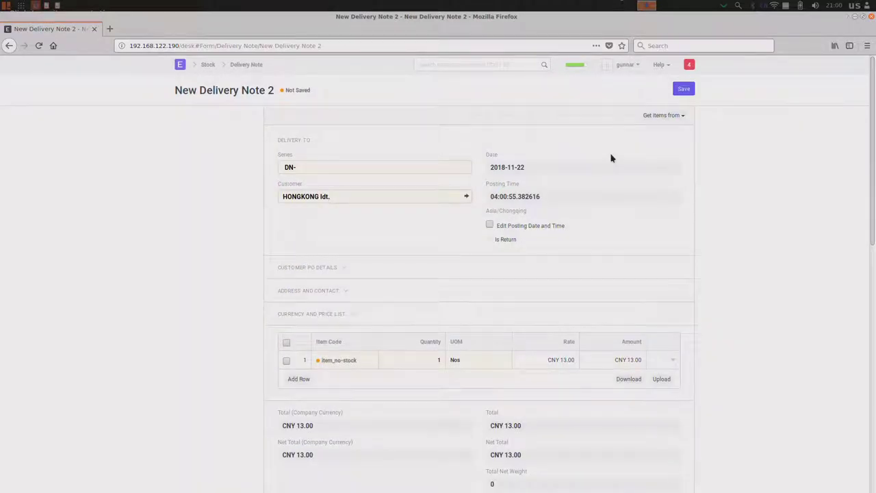
click(684, 92)
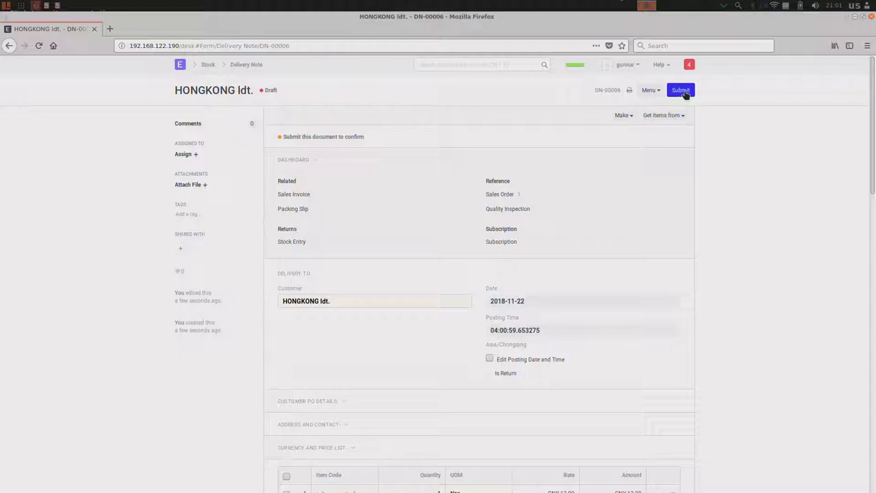
click(681, 91)
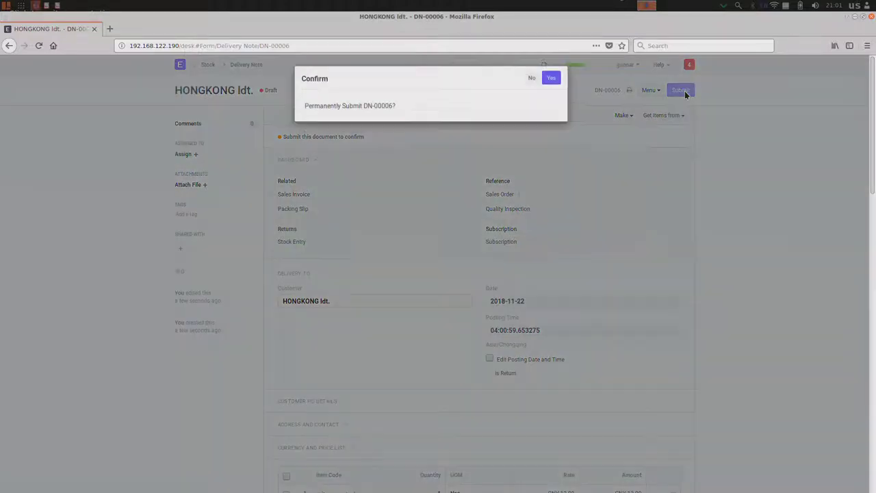
click(551, 82)
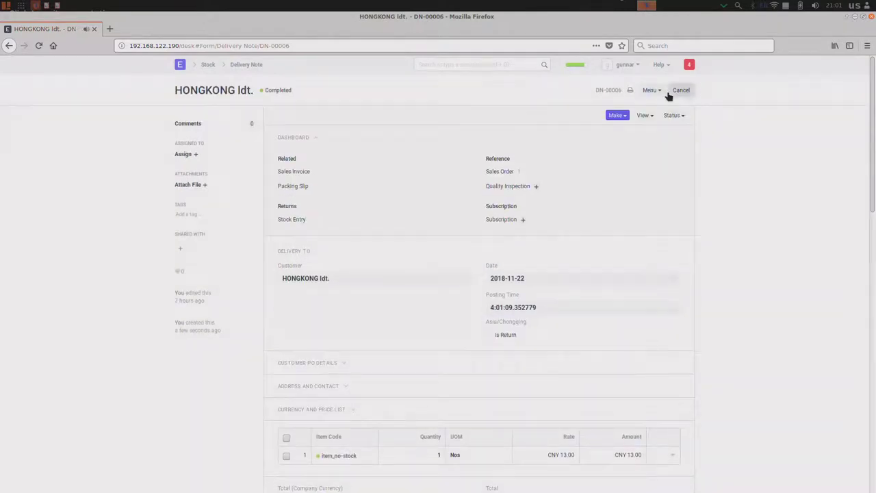
click(619, 116)
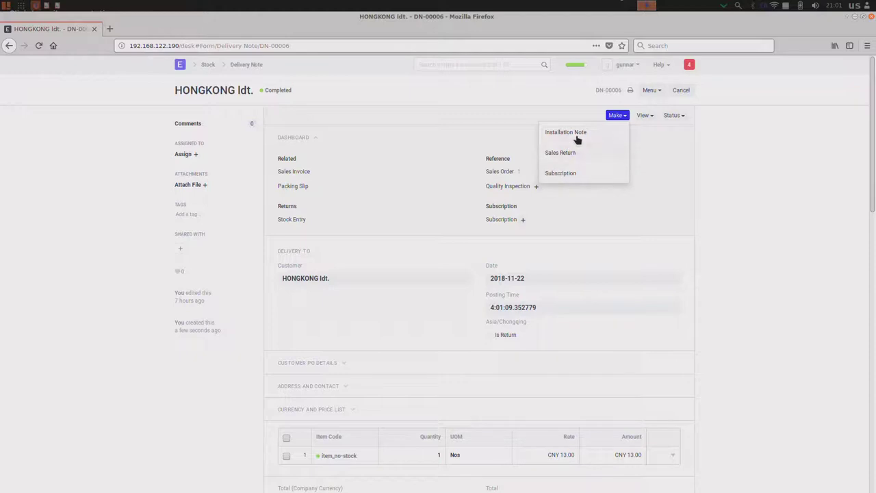
click(677, 177)
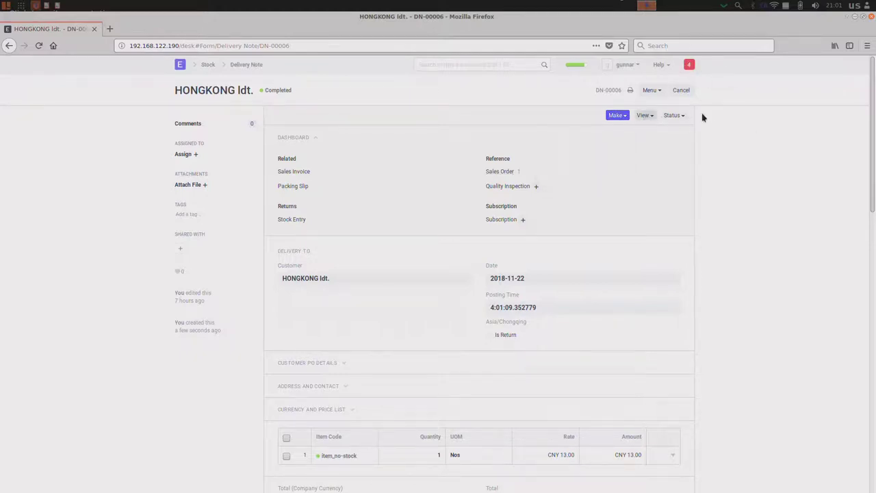
- Search for item, open the Item list, and examine item_stock's stock levels and Maintain Stock setting
click(468, 66)
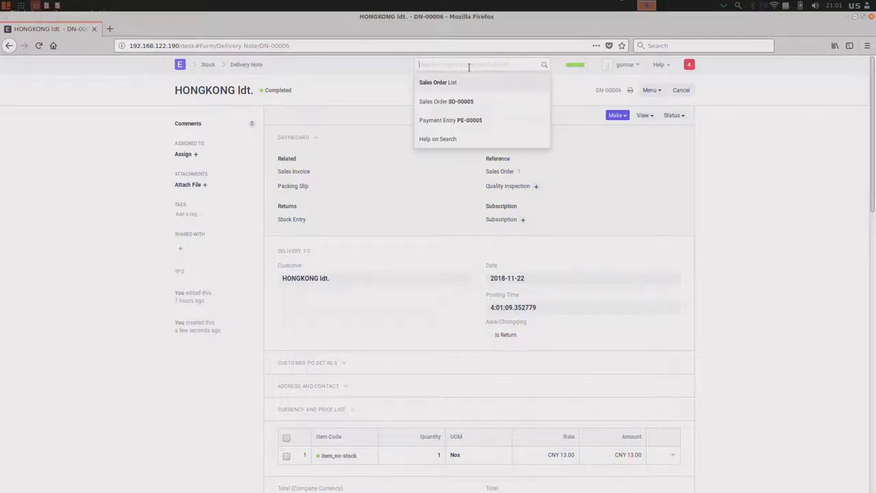
text(item)
click(446, 100)
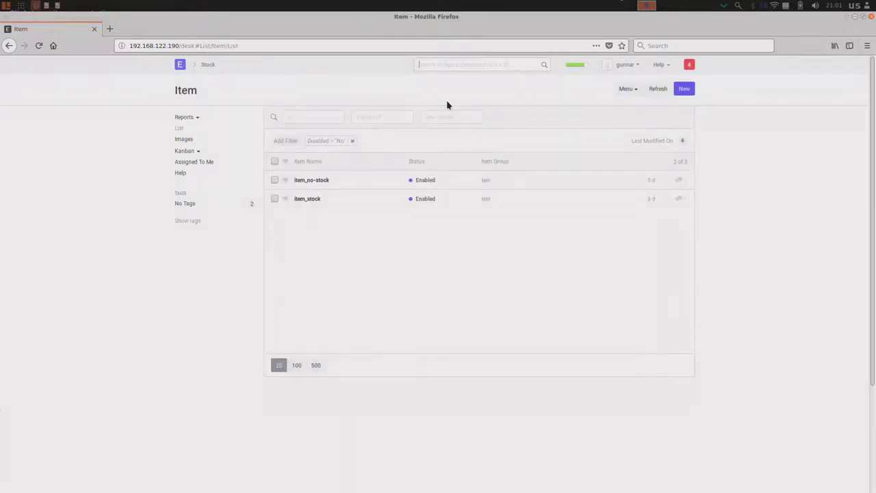
click(324, 204)
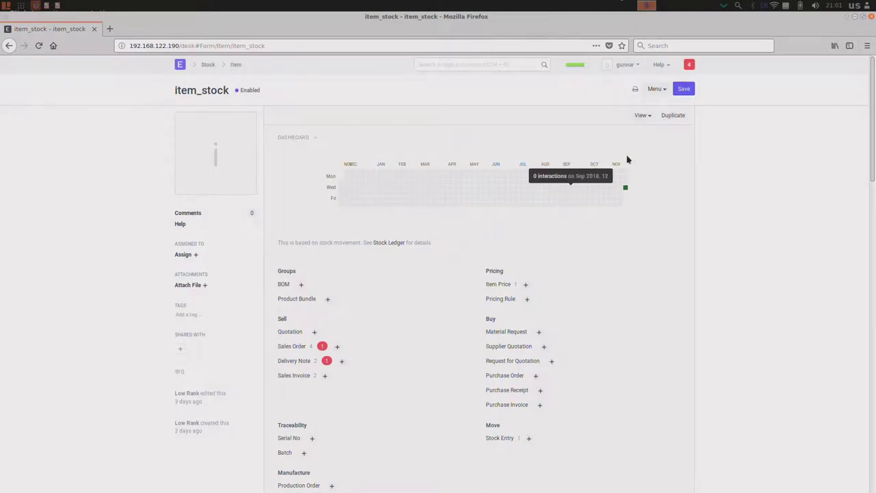
drag(872, 160, 856, 248)
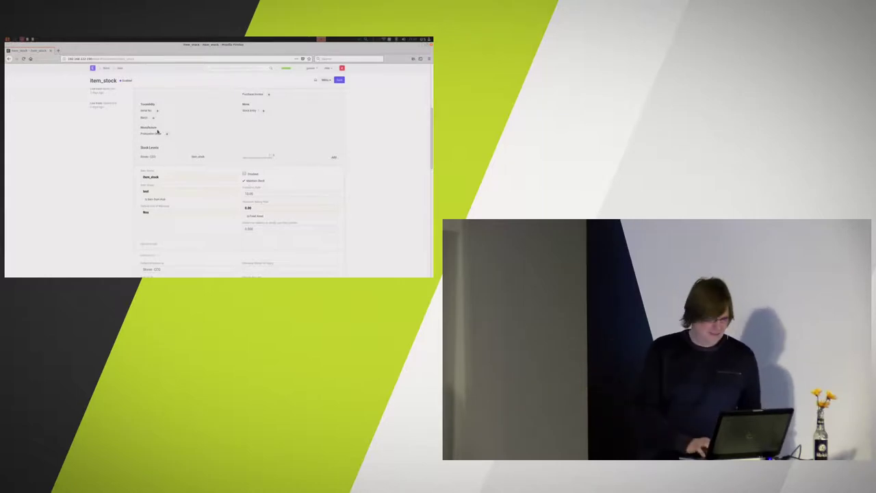
- Return to the Item list, open item_no-stock, and examine its Maintain Stock setting
click(118, 69)
click(309, 180)
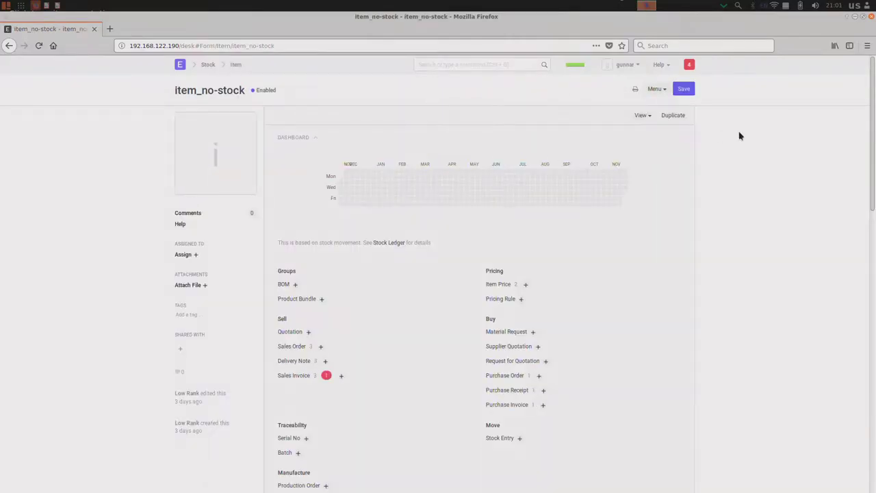
drag(870, 171, 854, 297)
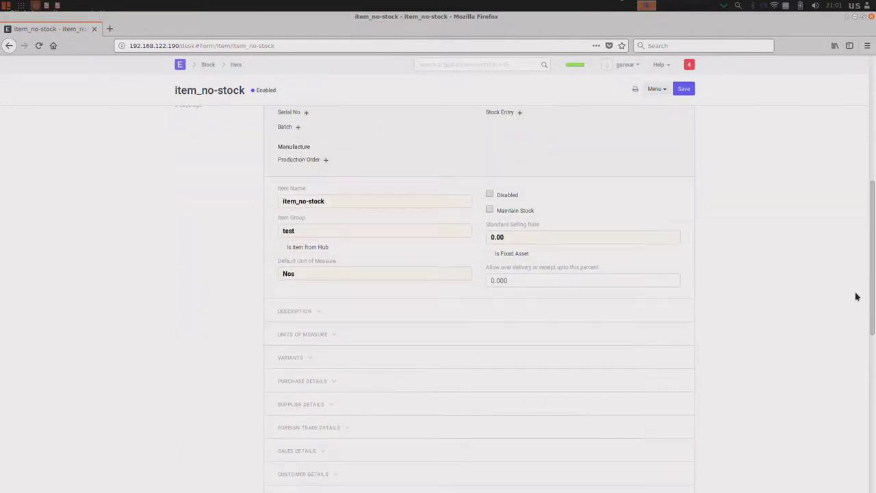